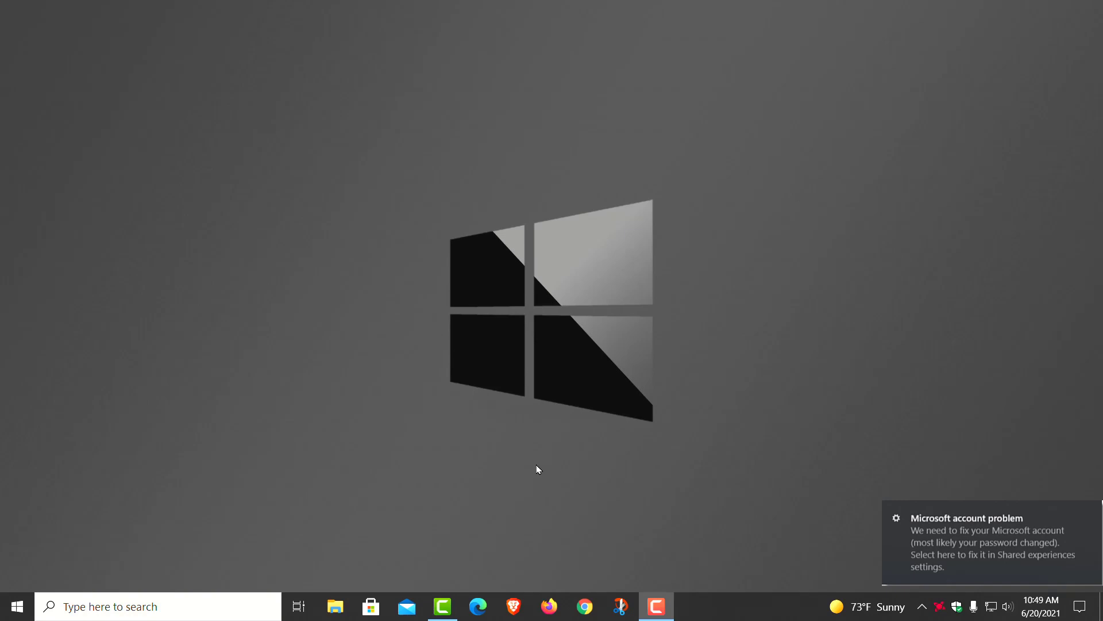
click(371, 607)
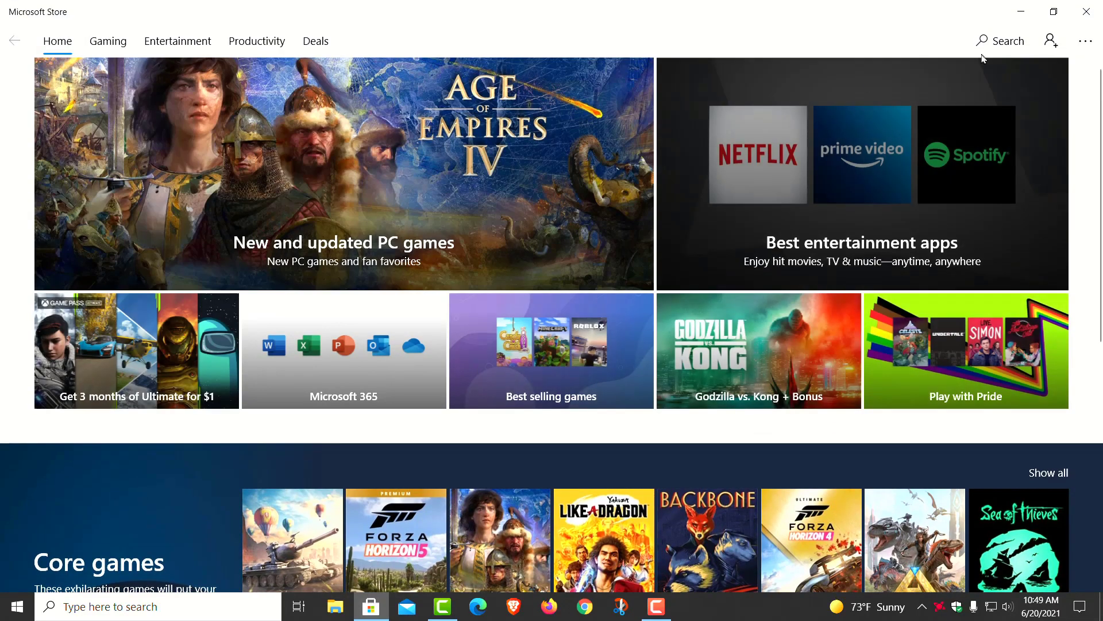
click(1051, 41)
click(941, 84)
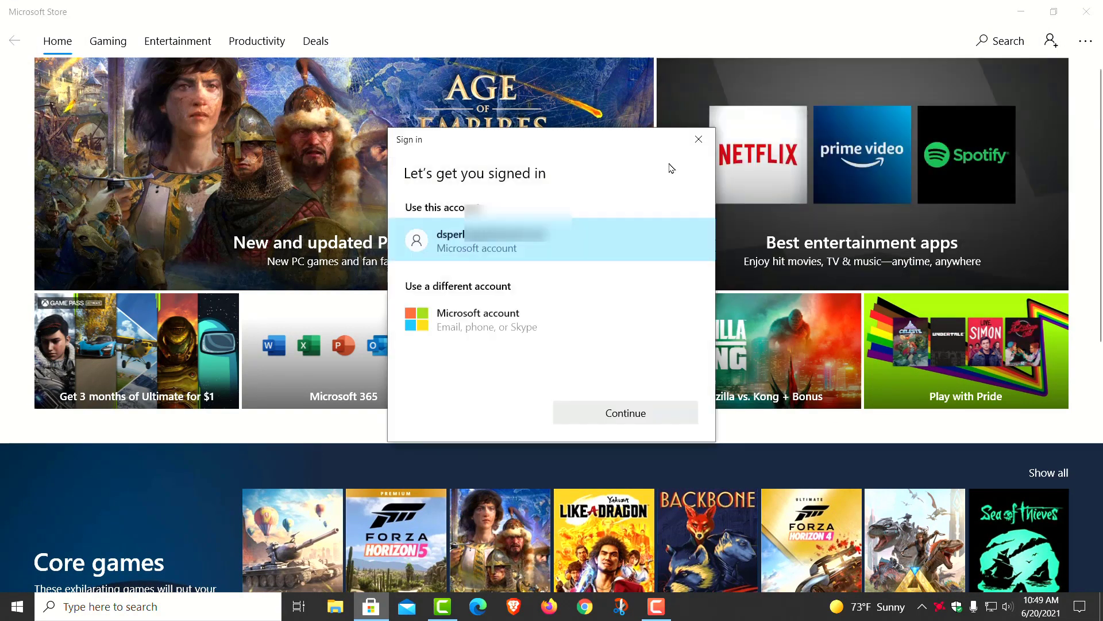
click(625, 412)
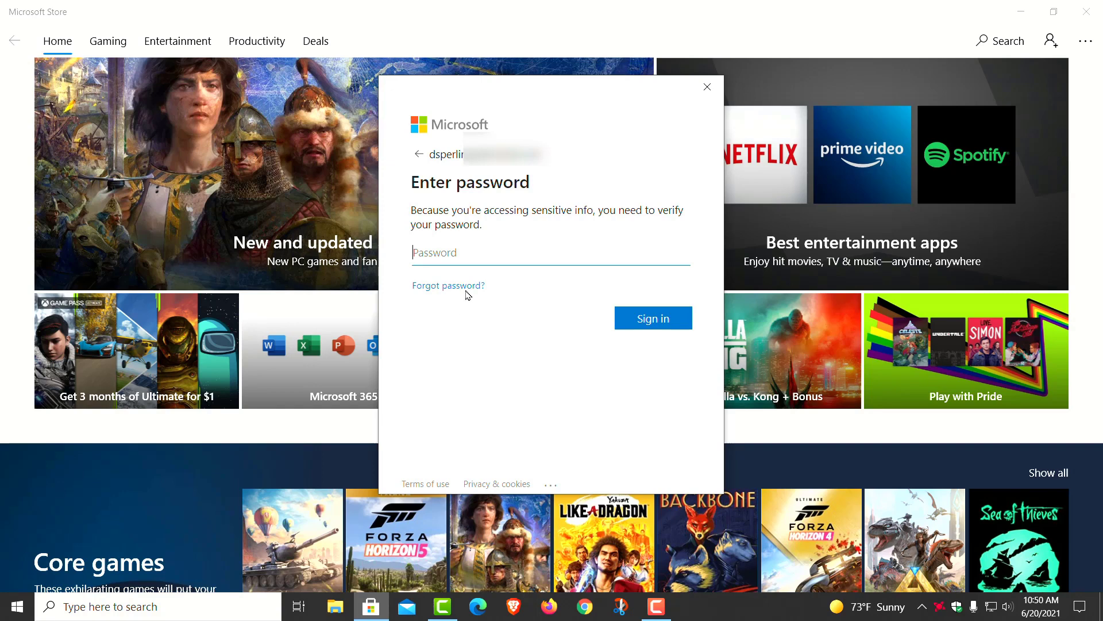
click(706, 89)
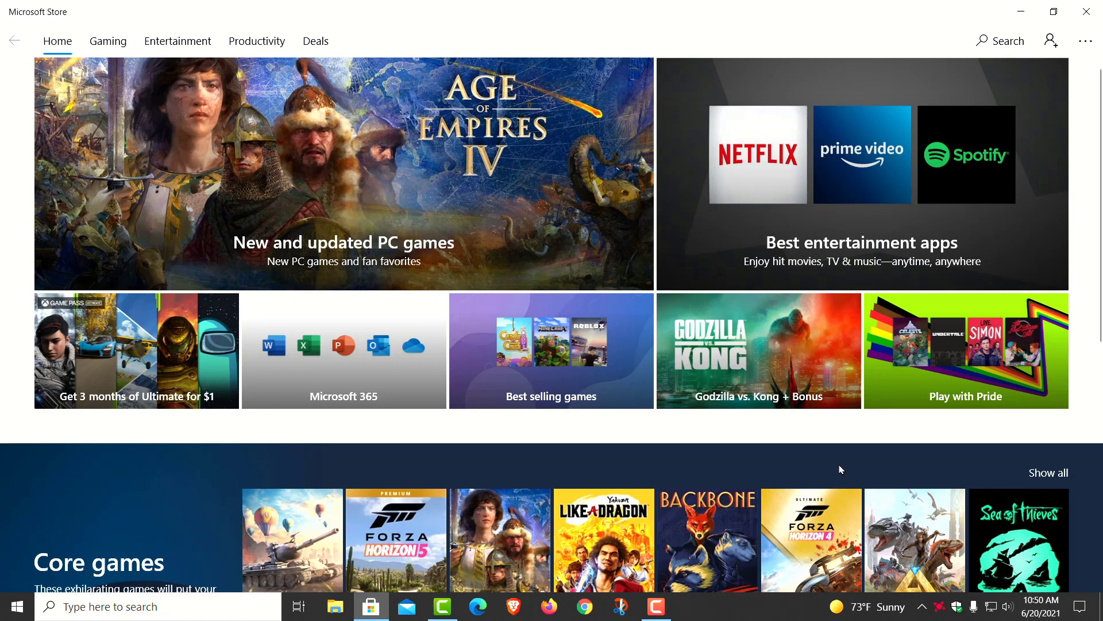
Close the Microsoft Store window and bring up the Start menu.
click(1086, 11)
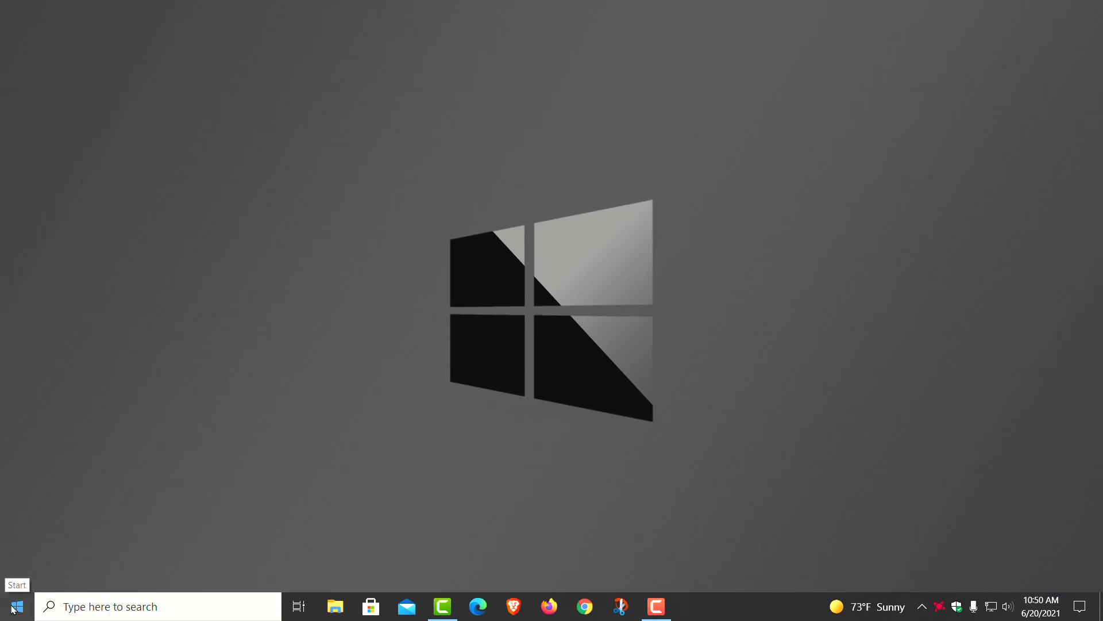
click(16, 606)
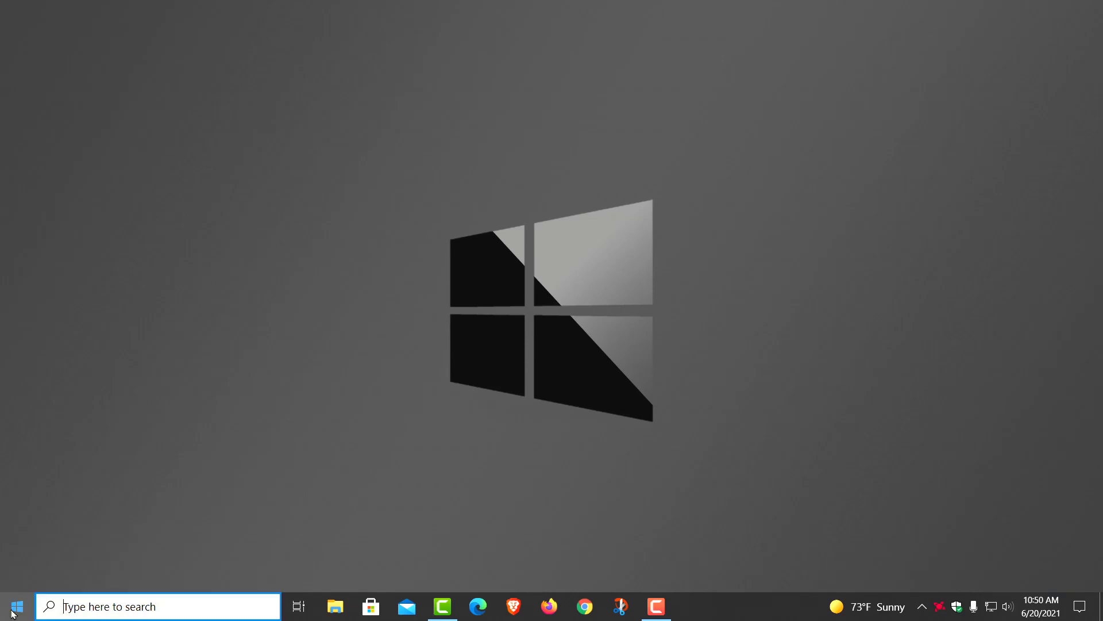
Launch Settings and go to System > Shared experiences.
click(17, 540)
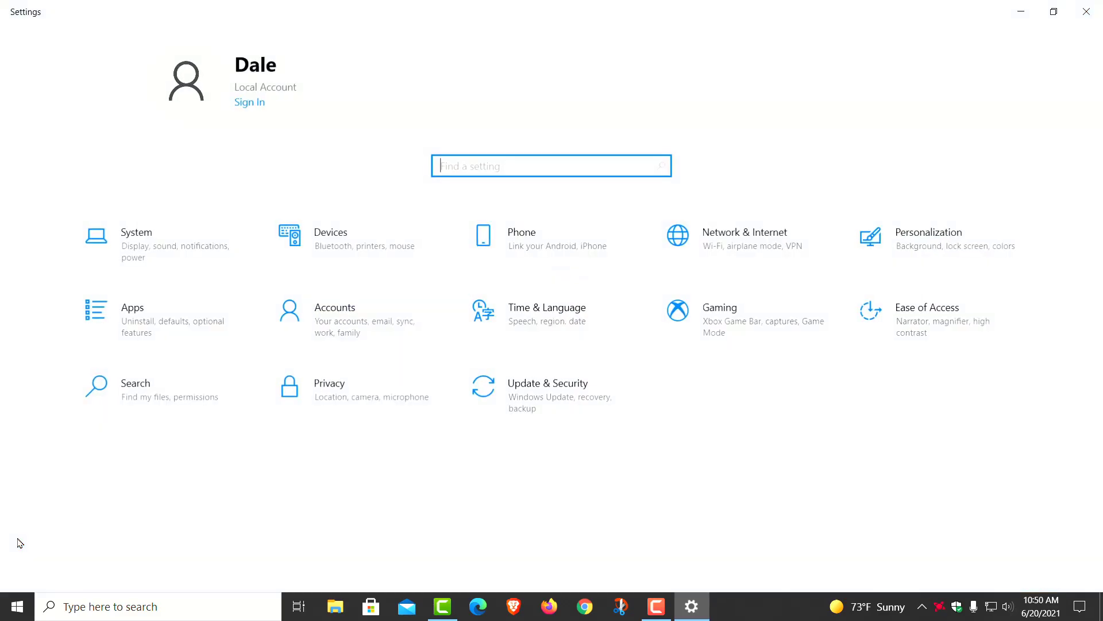
click(169, 260)
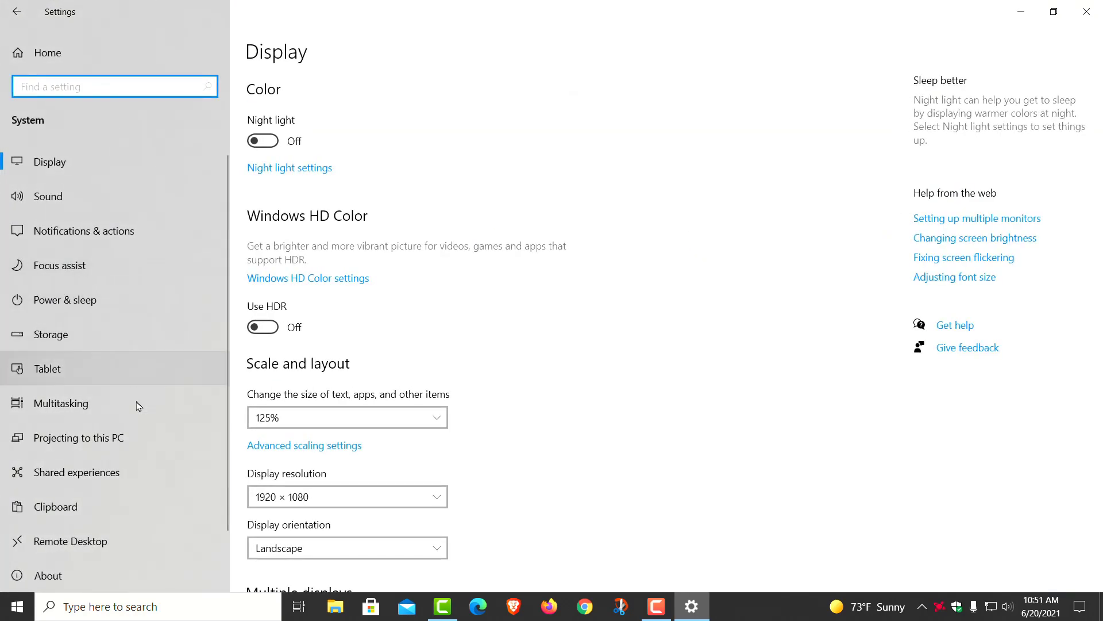
click(116, 475)
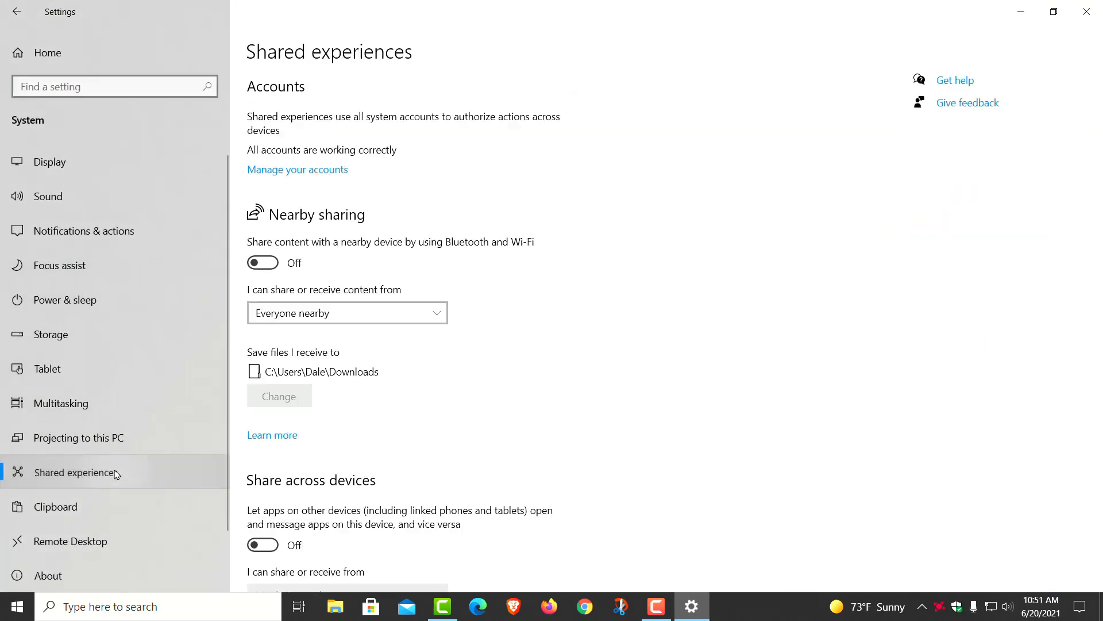
Switch Nearby sharing and Share across devices on, then both back off.
click(264, 263)
click(263, 545)
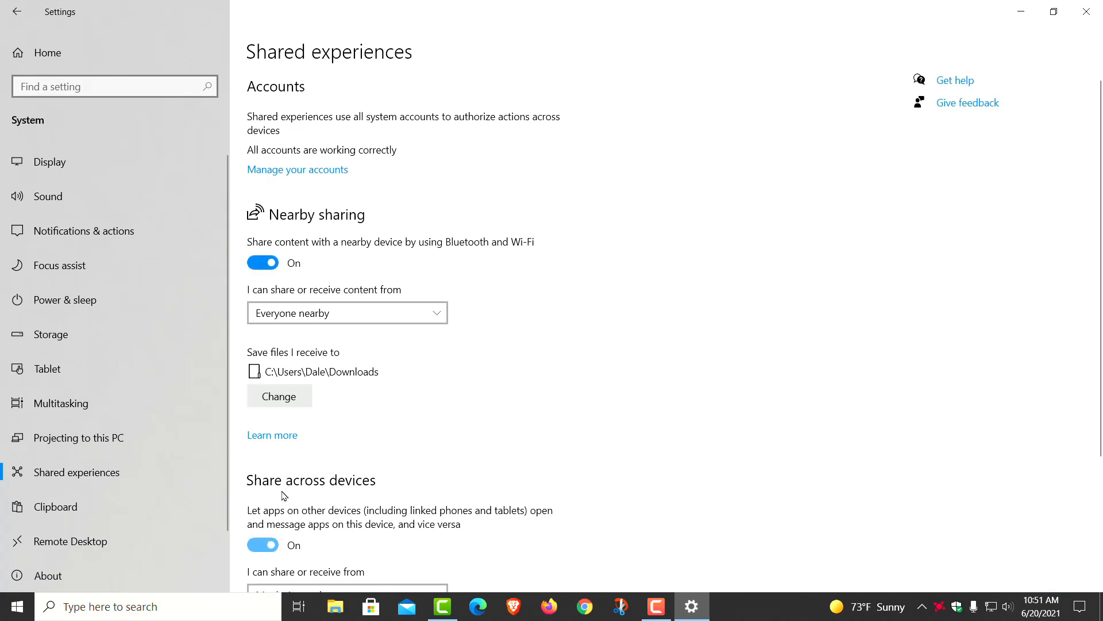
click(259, 263)
click(260, 547)
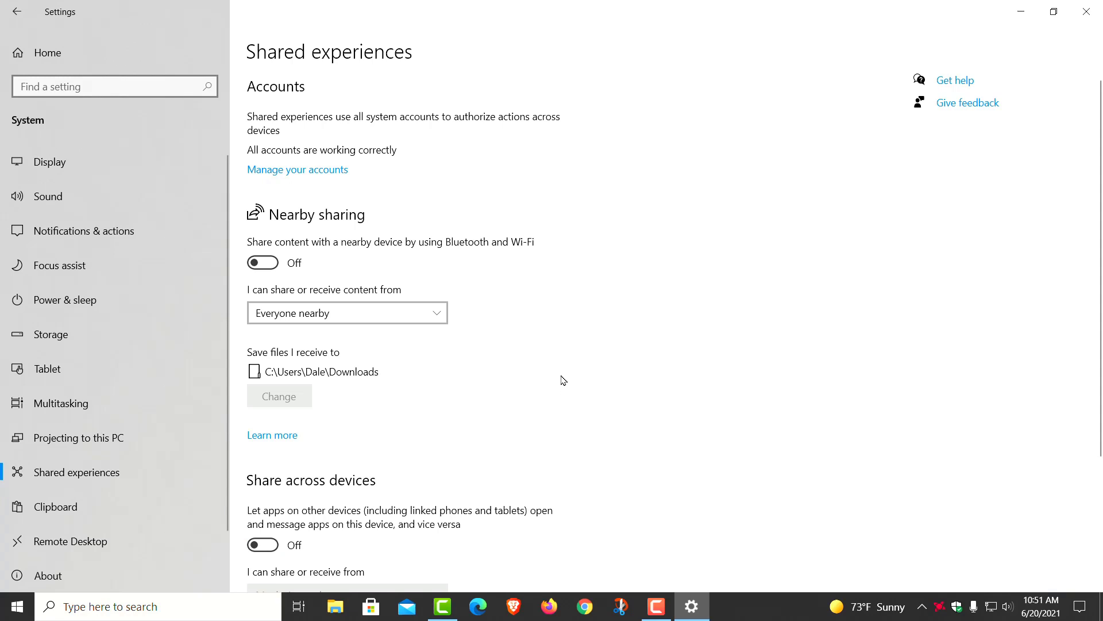
Close Settings and relaunch it from the Start menu.
click(1087, 12)
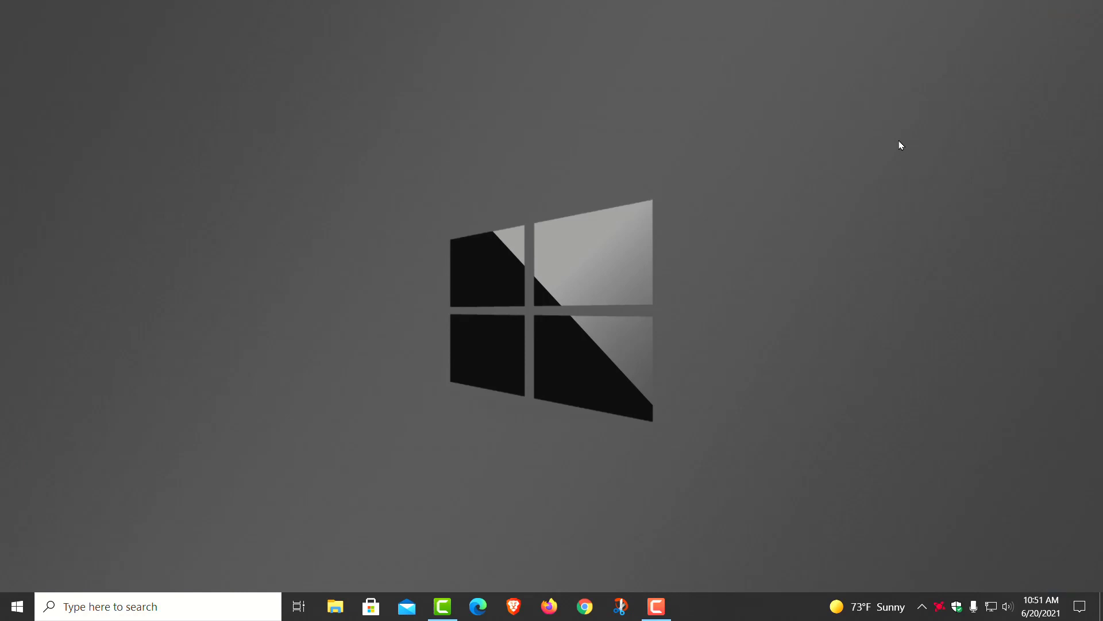
click(17, 606)
click(18, 539)
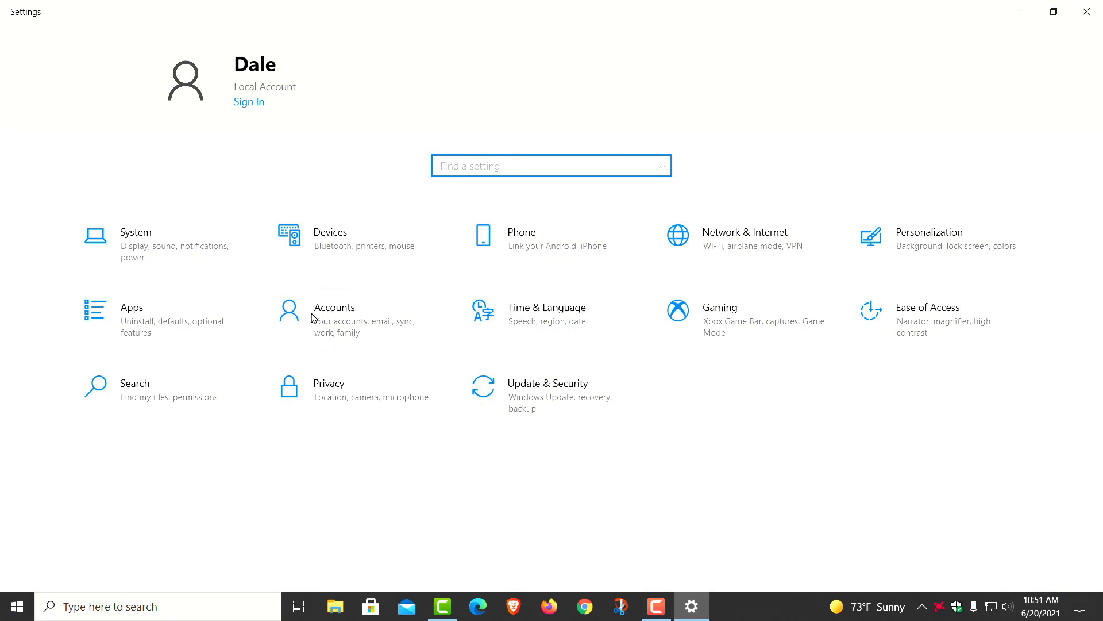
Go to Accounts > Email & accounts and expand the Microsoft account entry.
click(352, 323)
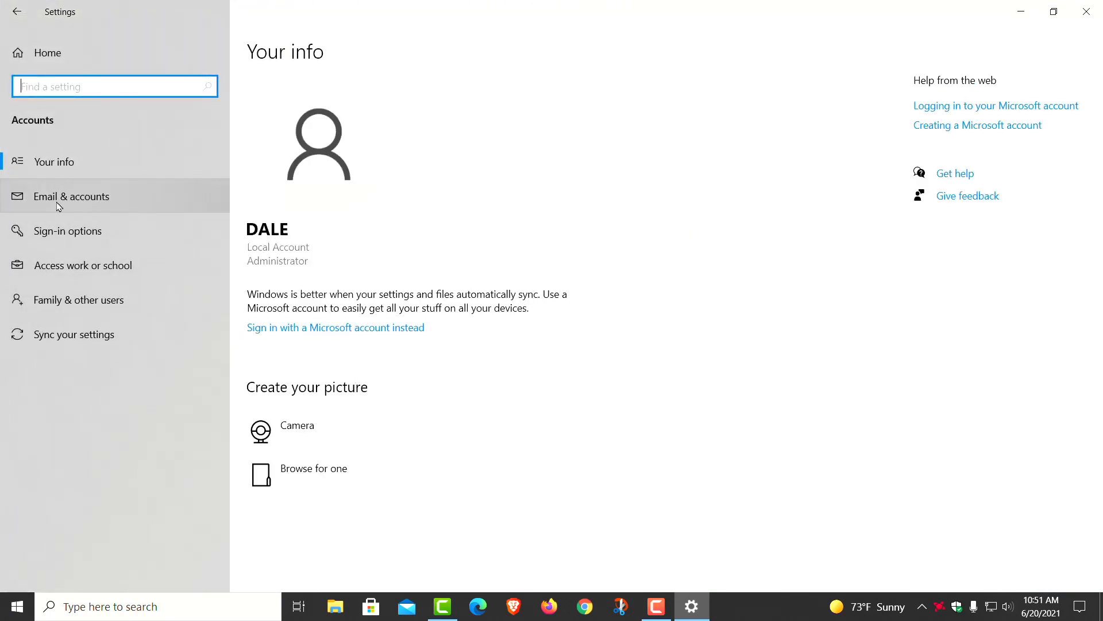
click(100, 201)
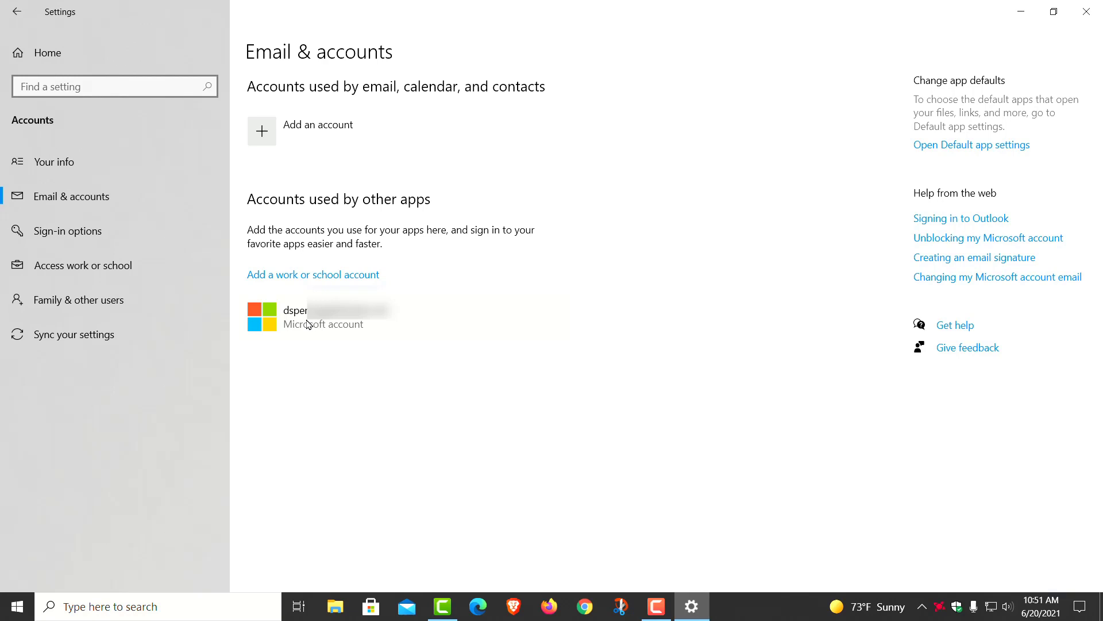
click(308, 323)
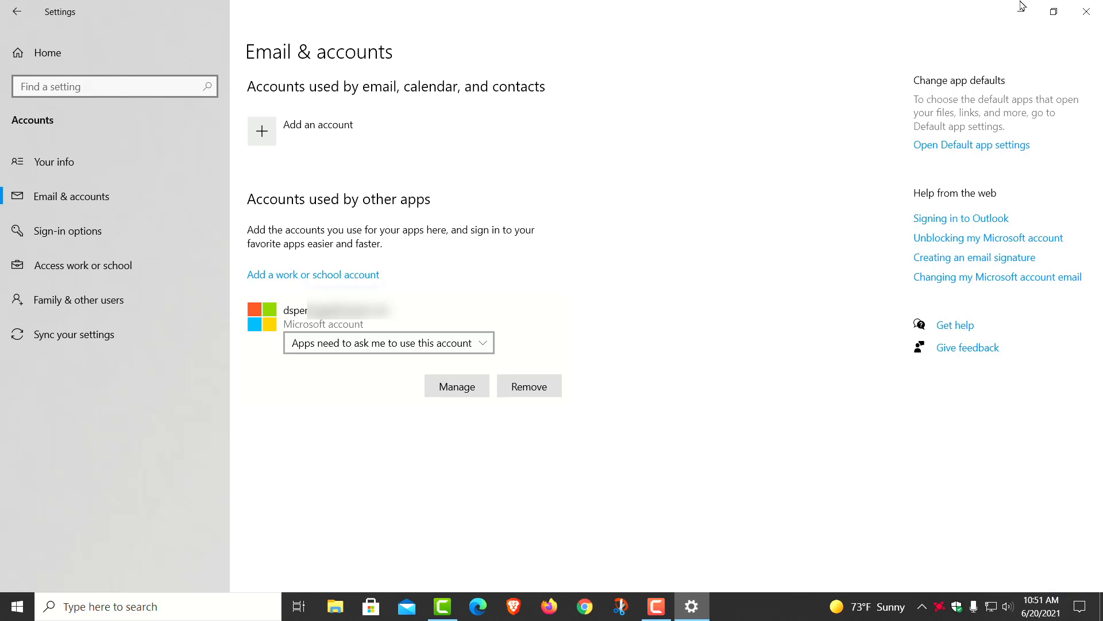
Close the Settings window, leaving only the wallpaper and taskbar.
click(1088, 11)
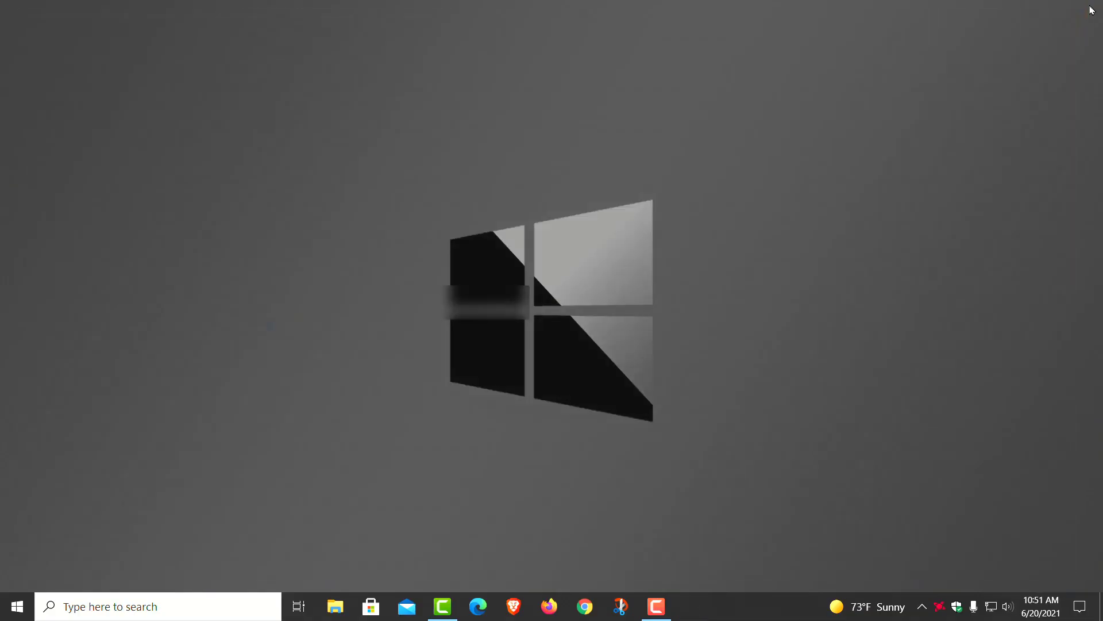